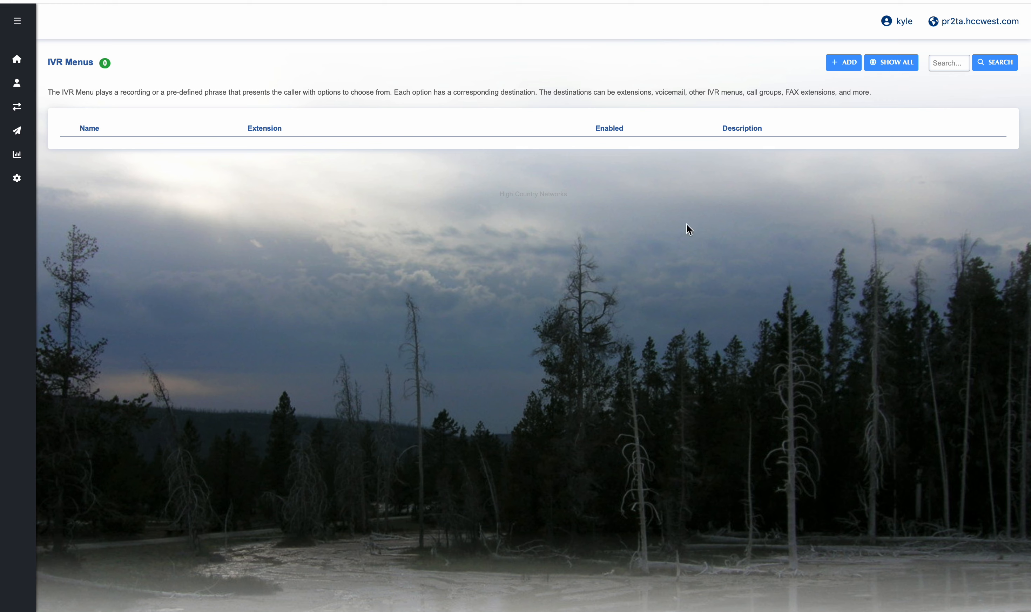
- Add a new IVR menu named TestIVR with extension 7000
click(842, 60)
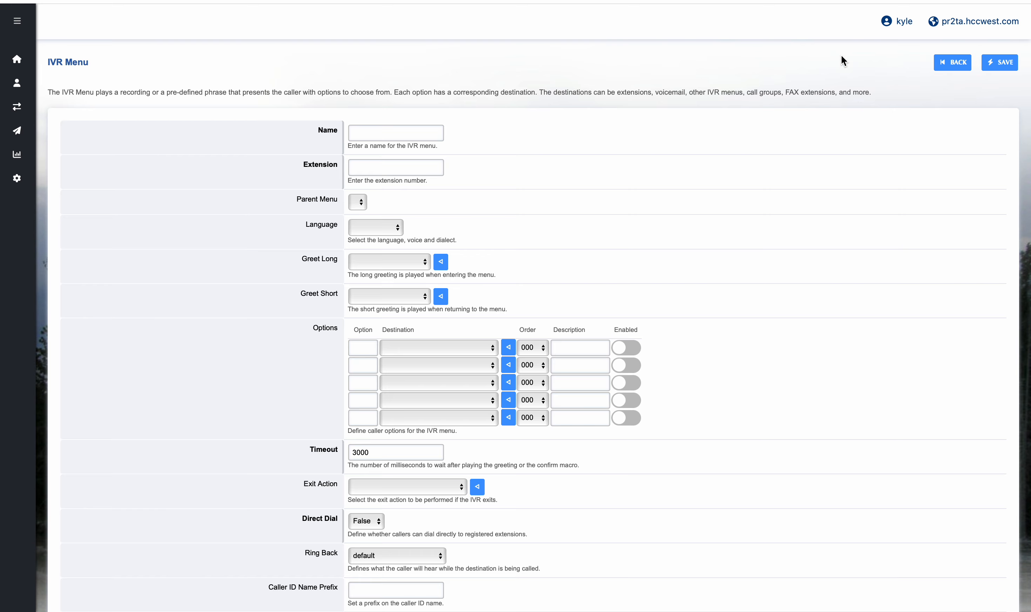
click(420, 125)
text(Tes)
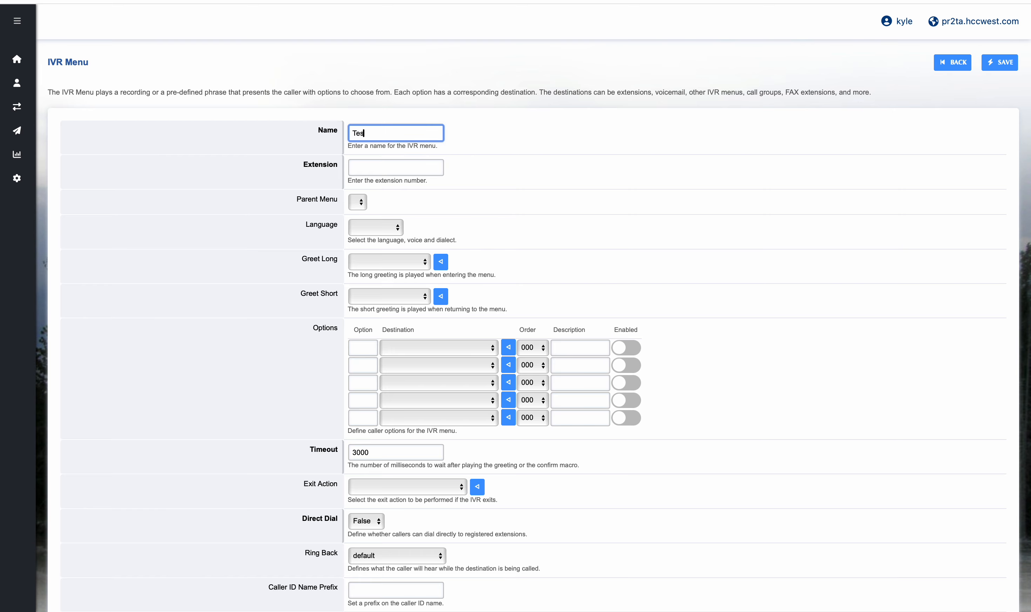
text(tIVR)
key(Tab)
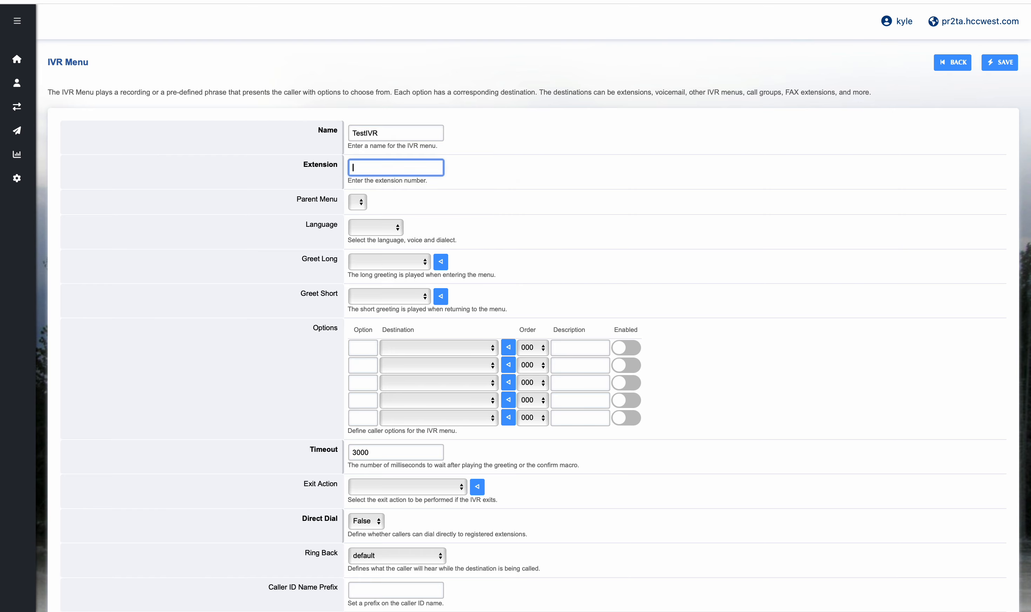
text(7000)
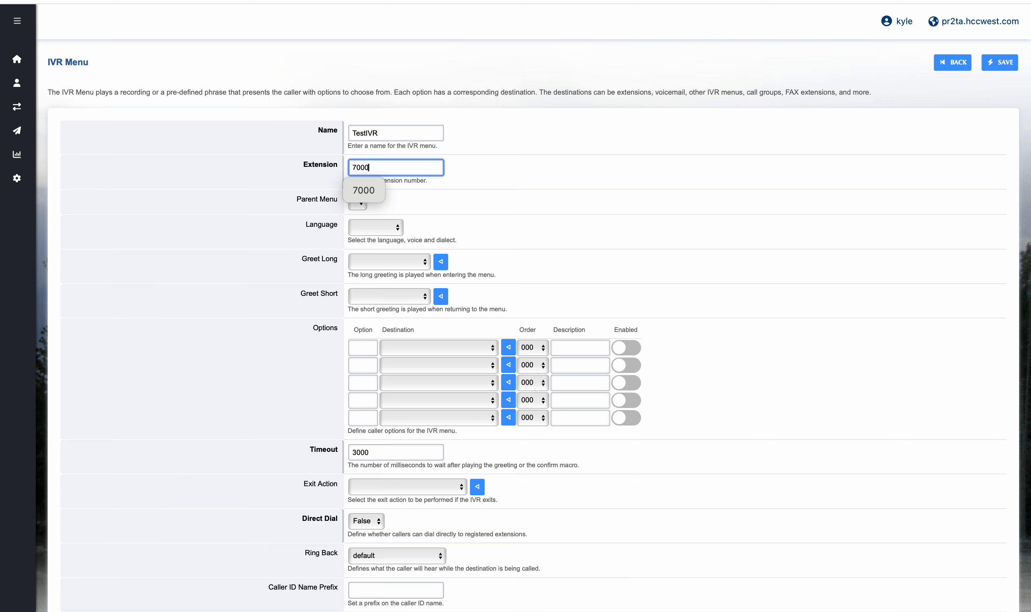
click(506, 202)
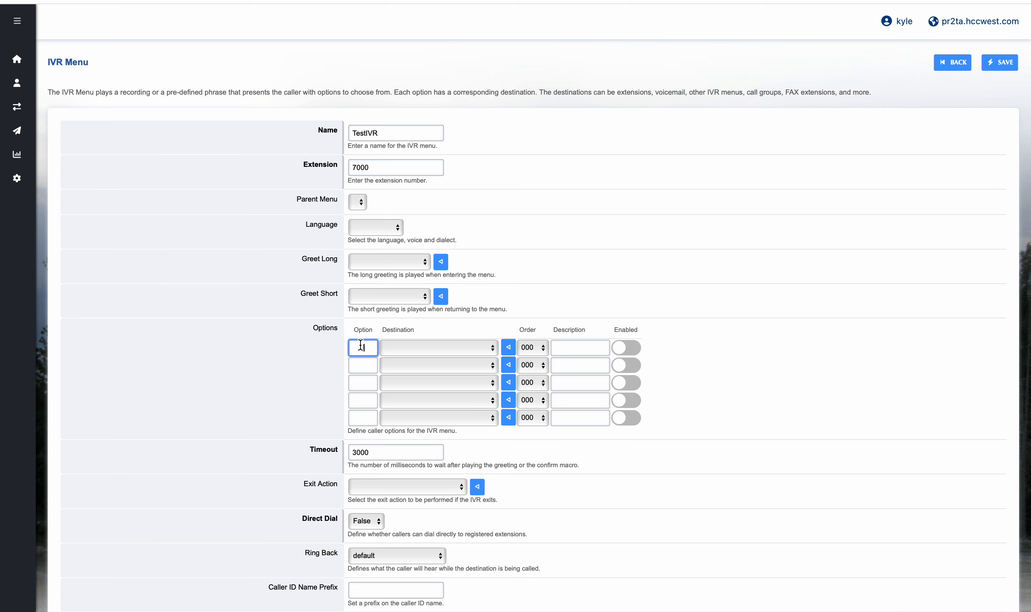
- Define menu option 1 to route to extension 1500 with the description Front Desk
text(1)
key(Tab)
click(462, 350)
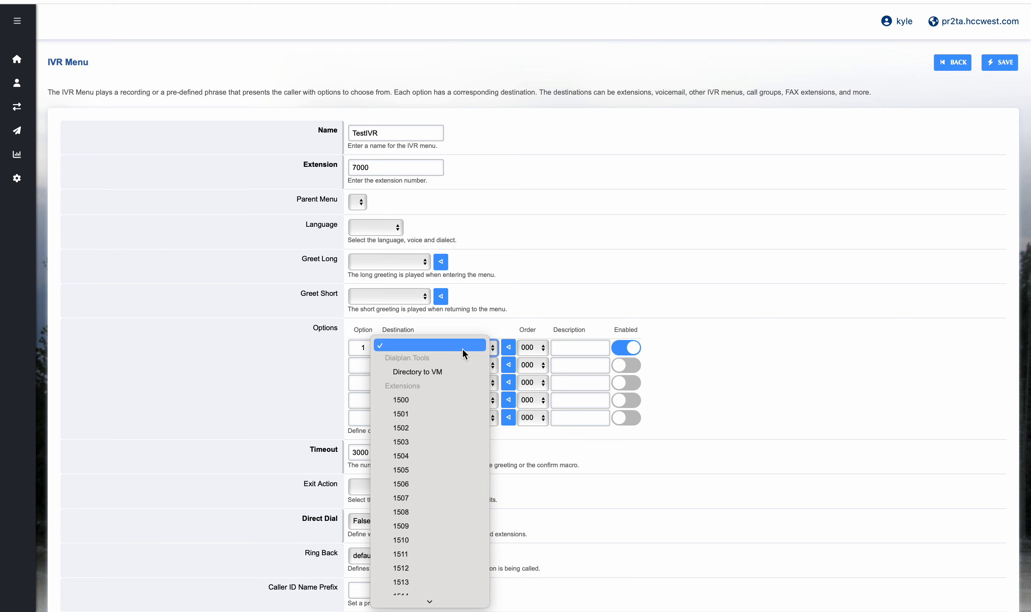
scroll(442, 414, down, 2)
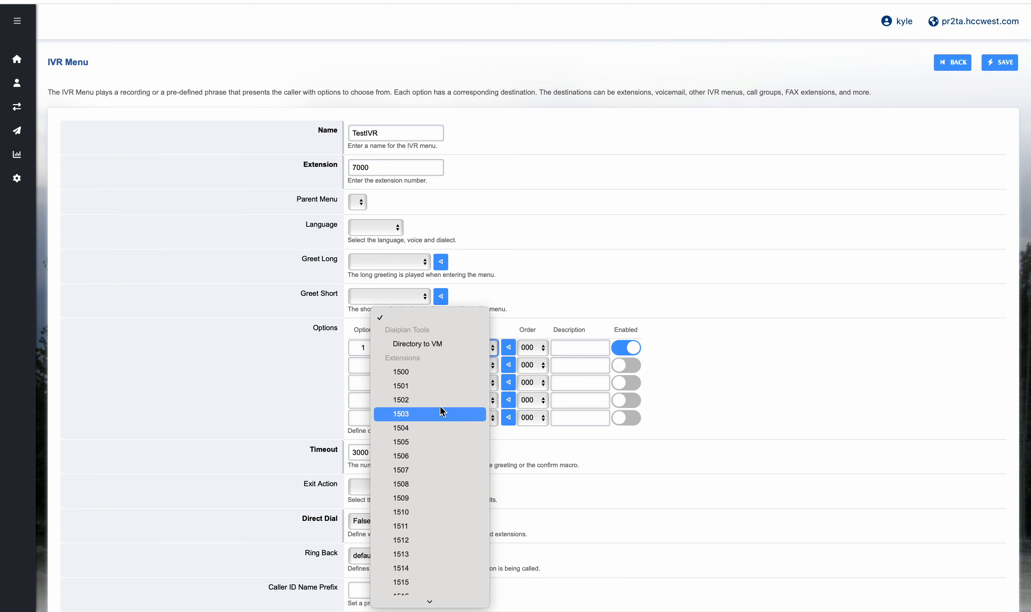
click(443, 373)
click(557, 348)
text(Front Desk)
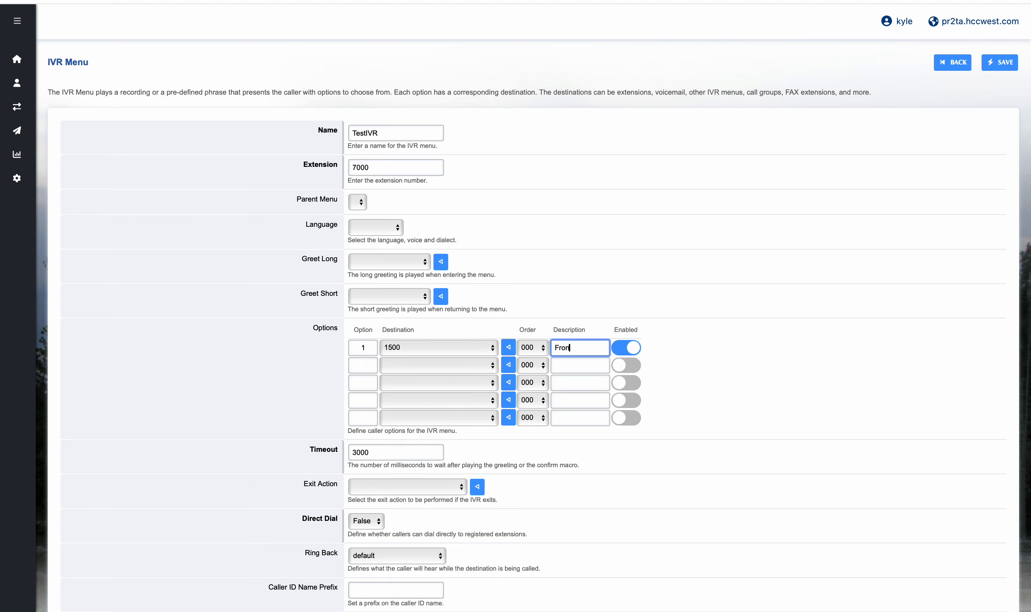
- Define menu option 2 to route to extension 1519 with the description Director
click(359, 361)
text(2)
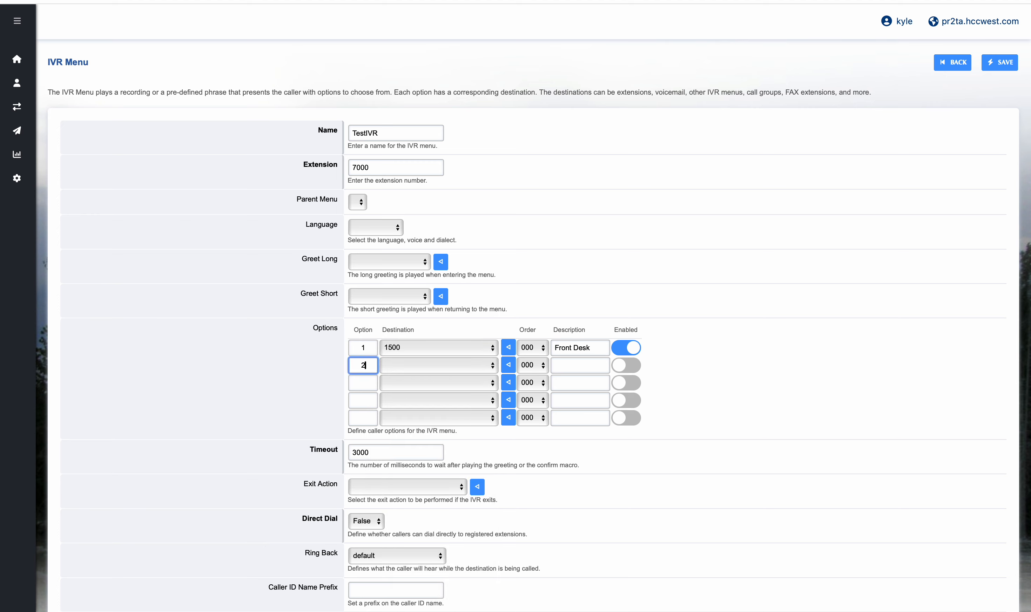
click(396, 365)
scroll(447, 487, down, 3)
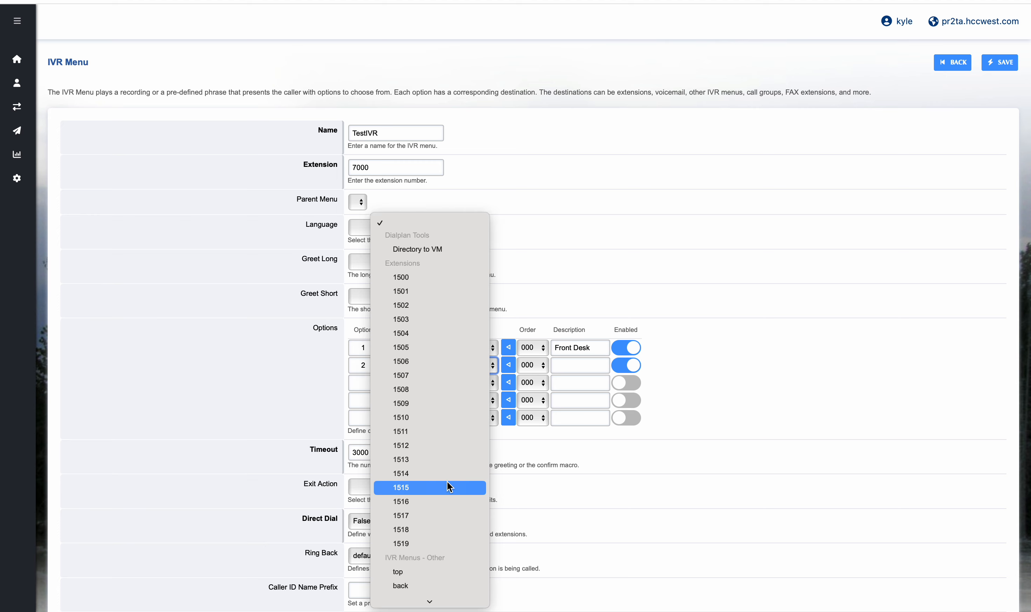
click(430, 530)
click(583, 367)
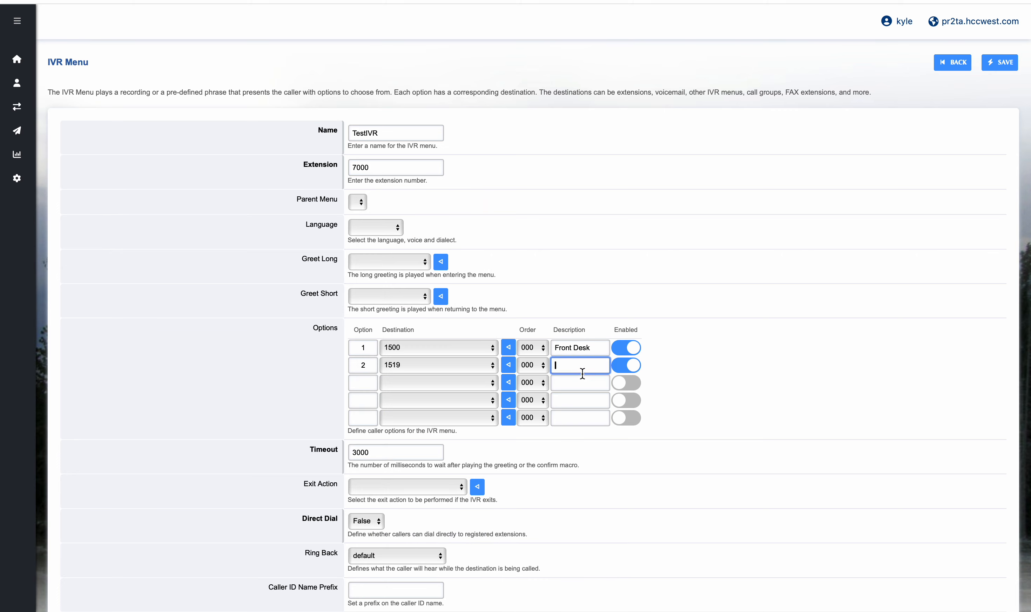
text(Director)
- Define menu option 3 to route to extension 1506 with the description Attendance Line
click(359, 384)
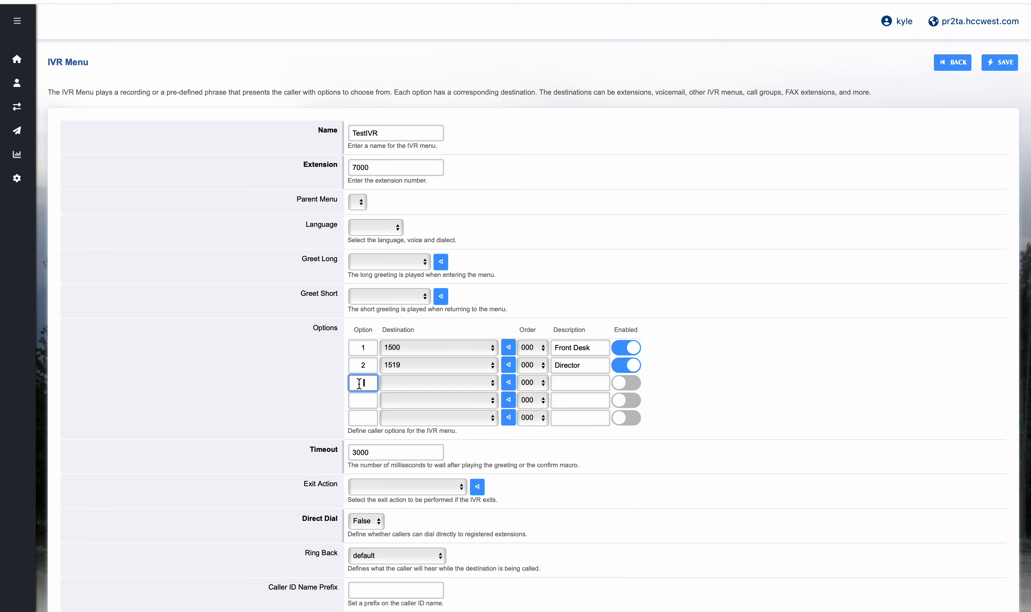
text(3)
click(481, 383)
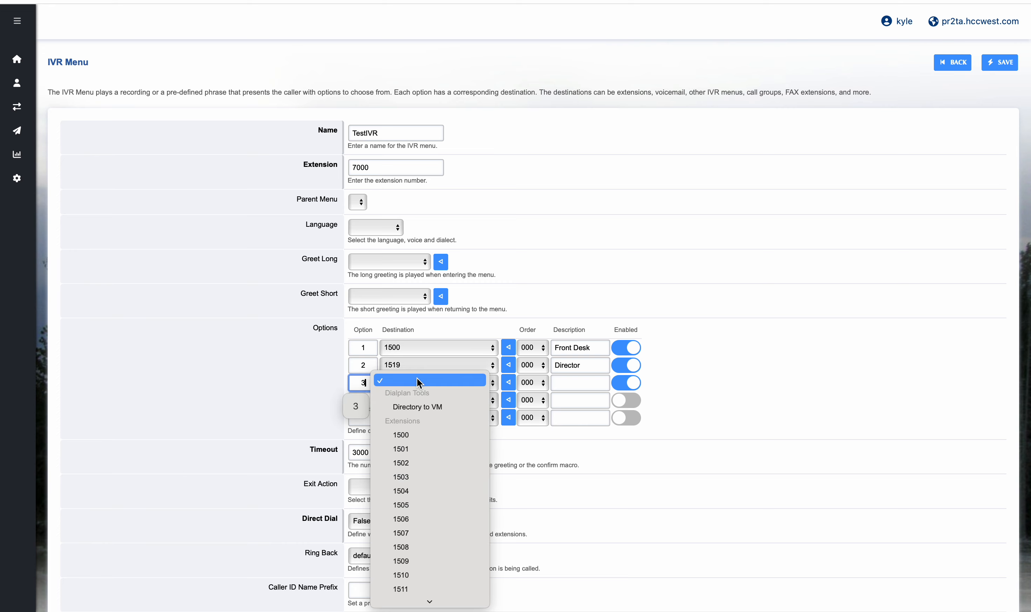
click(432, 517)
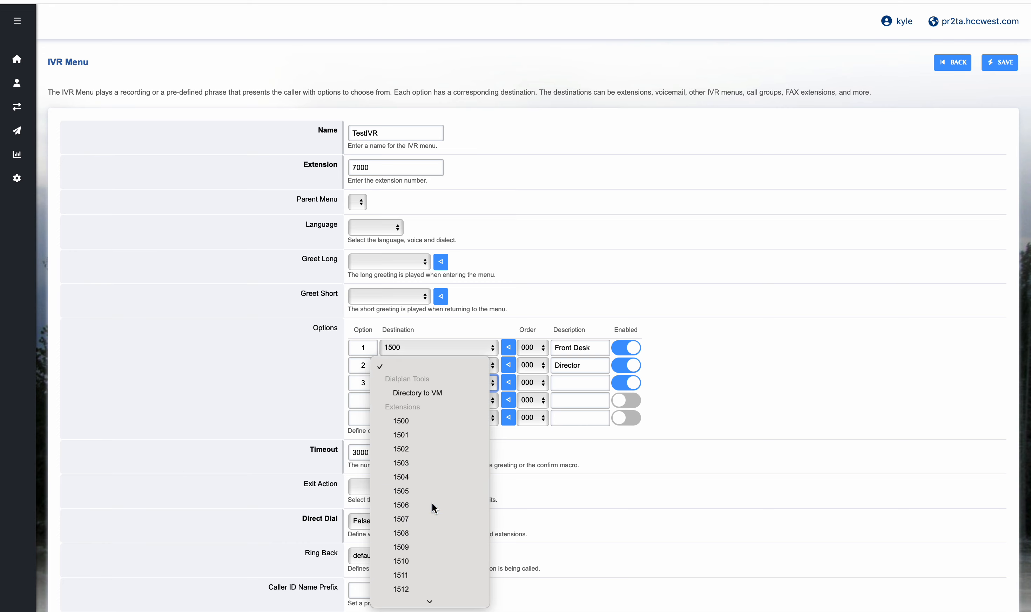
click(573, 383)
text(Atte)
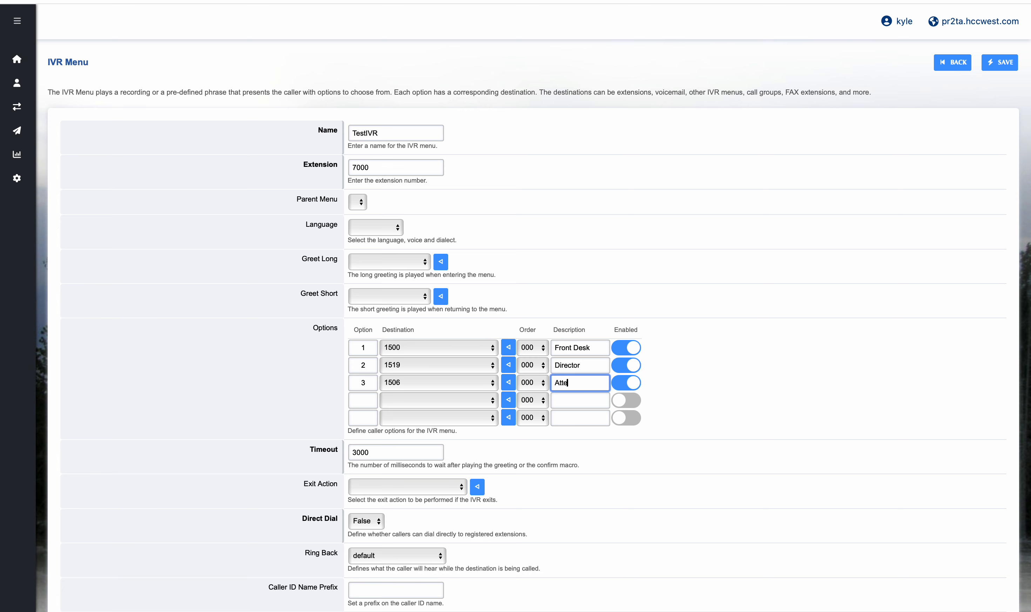
text(ndance L)
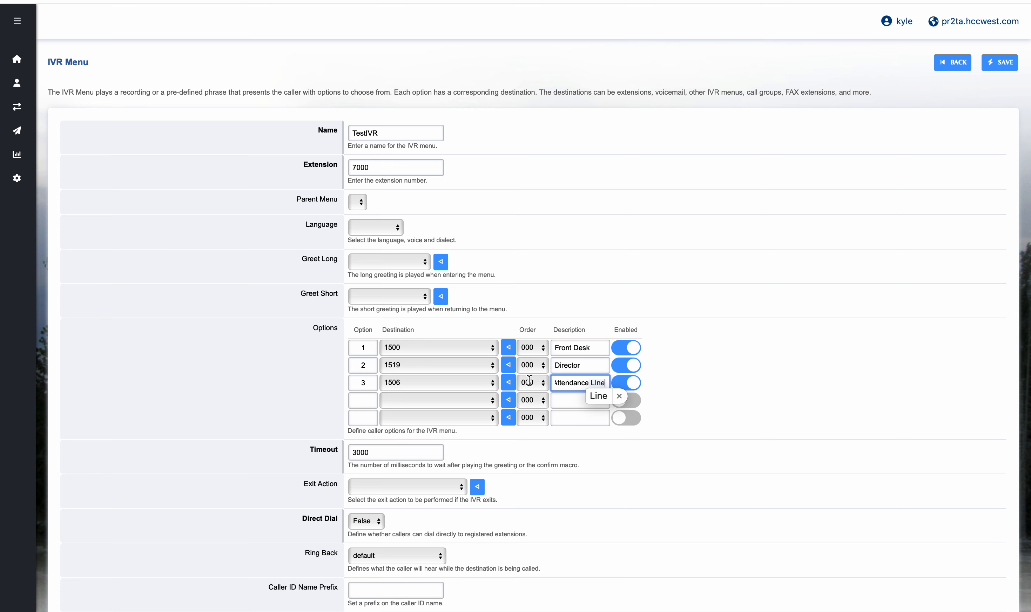
text(ine)
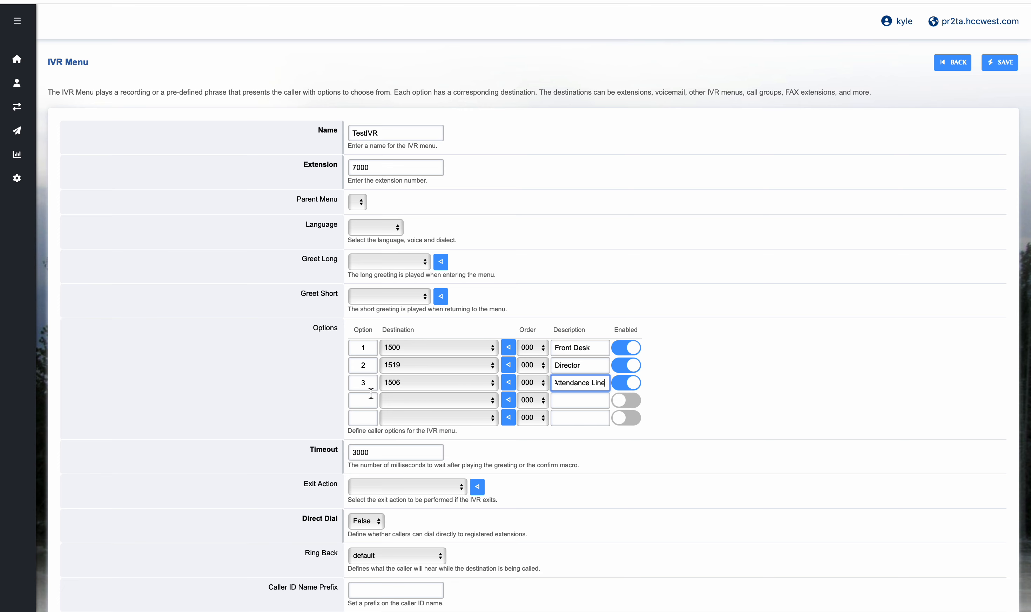
- Define menu option 4 to route to the Company Directory dialplan with the description Directory
click(414, 401)
scroll(446, 508, down, 10)
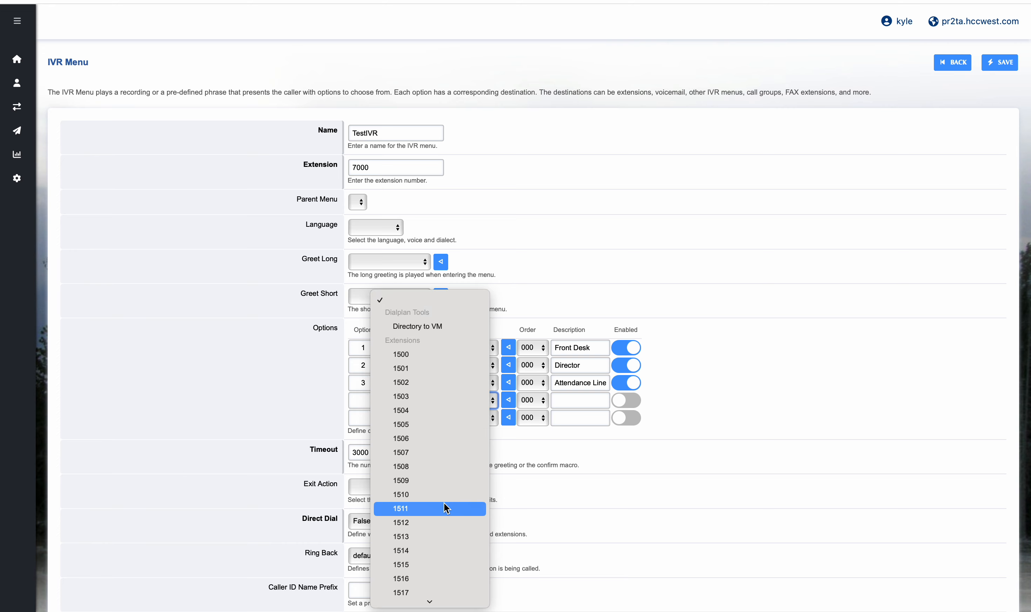
scroll(447, 508, down, 10)
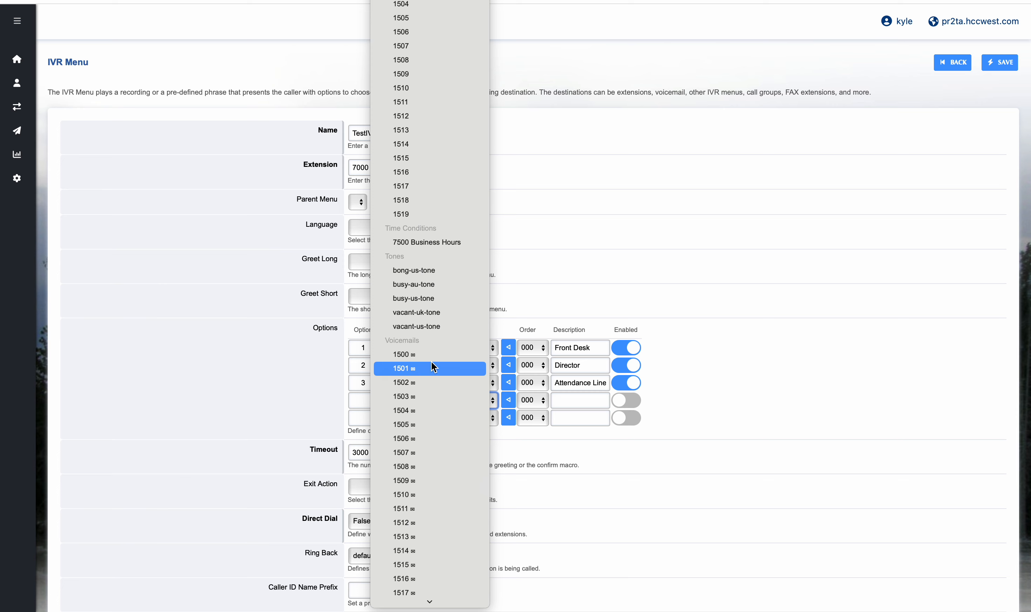
scroll(439, 313, down, 5)
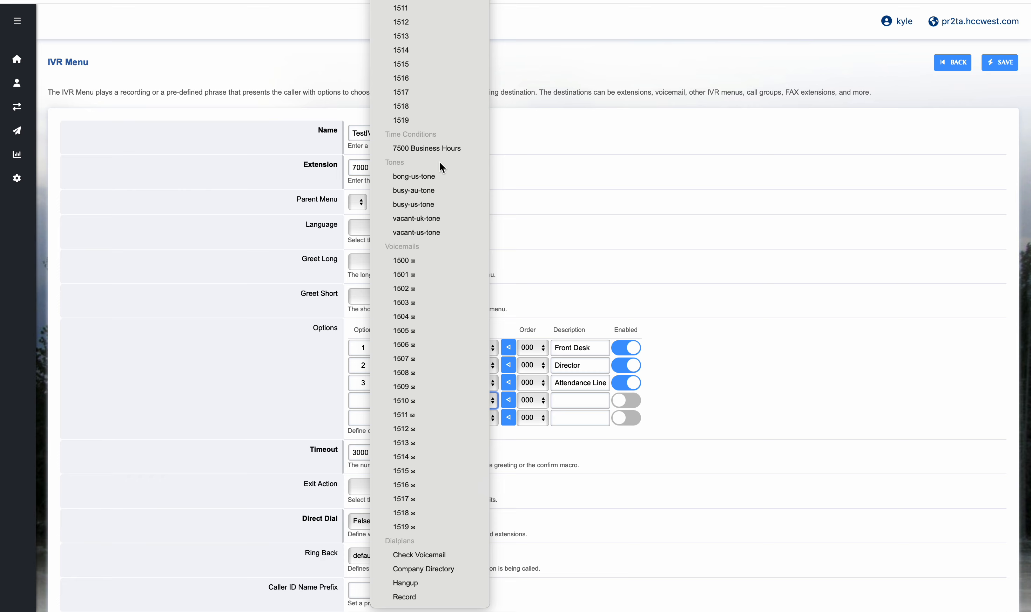
click(426, 570)
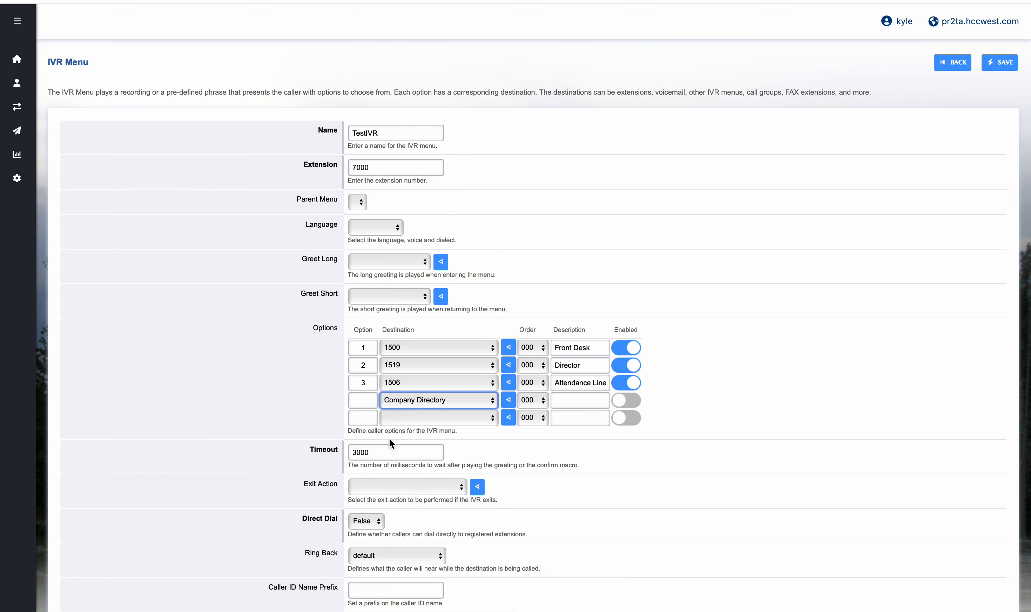
click(363, 400)
text(4)
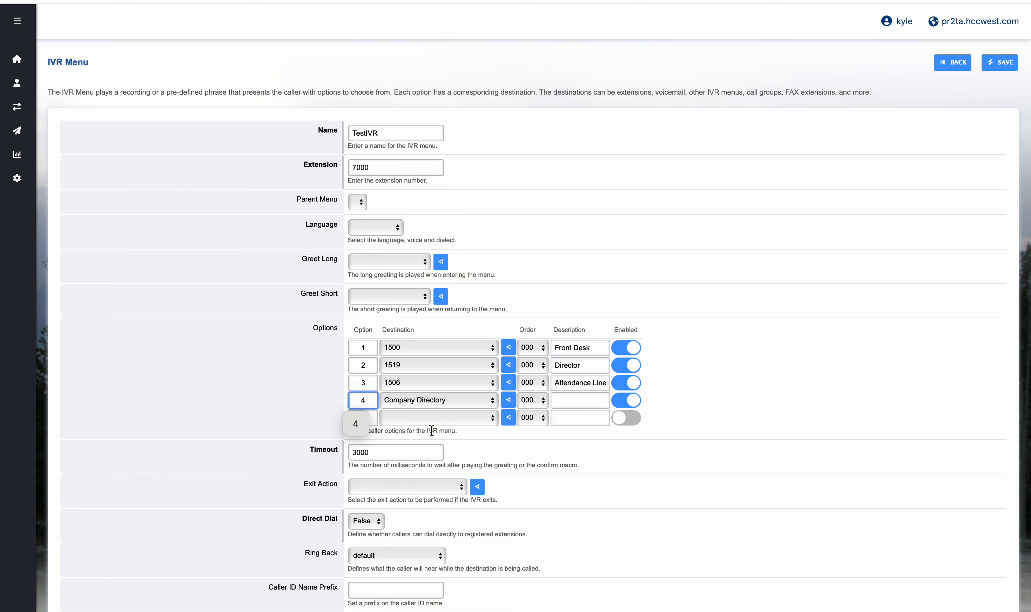
click(582, 399)
text(Dir)
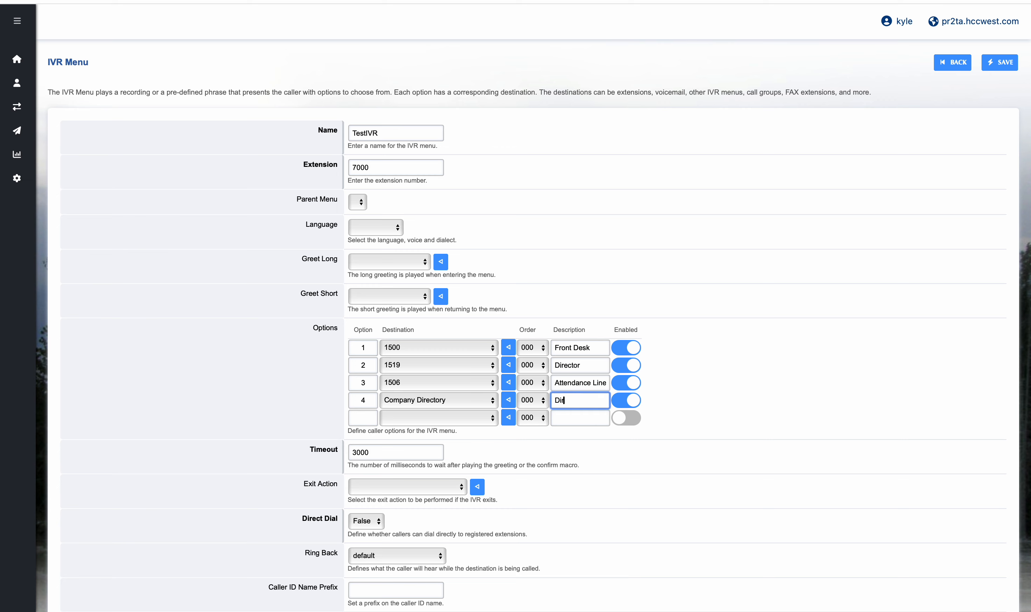
text(ectory)
- Set the menu's exit action to the voicemail box of extension 1500
scroll(526, 506, down, 2)
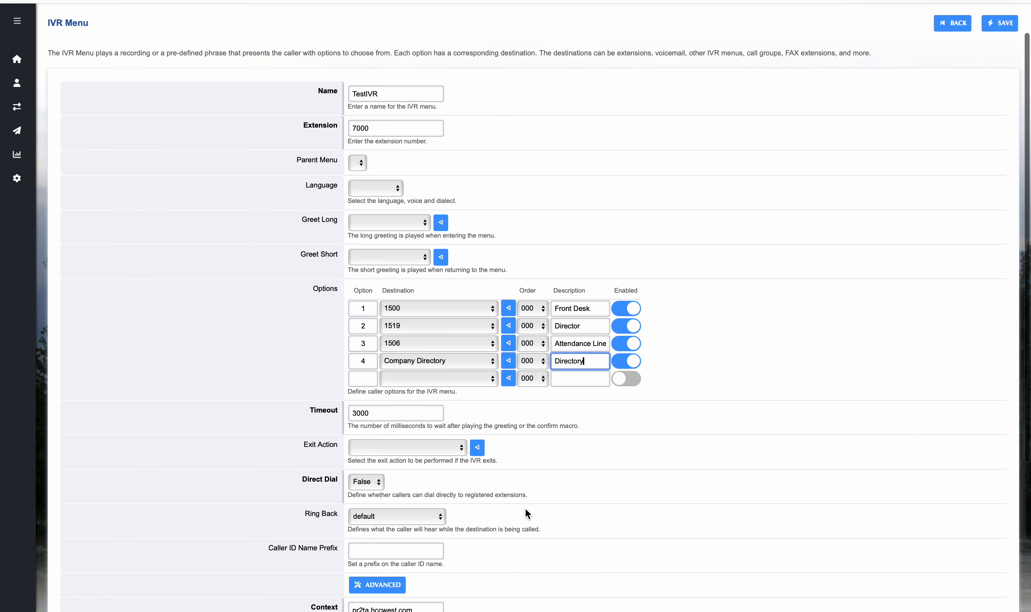
click(431, 450)
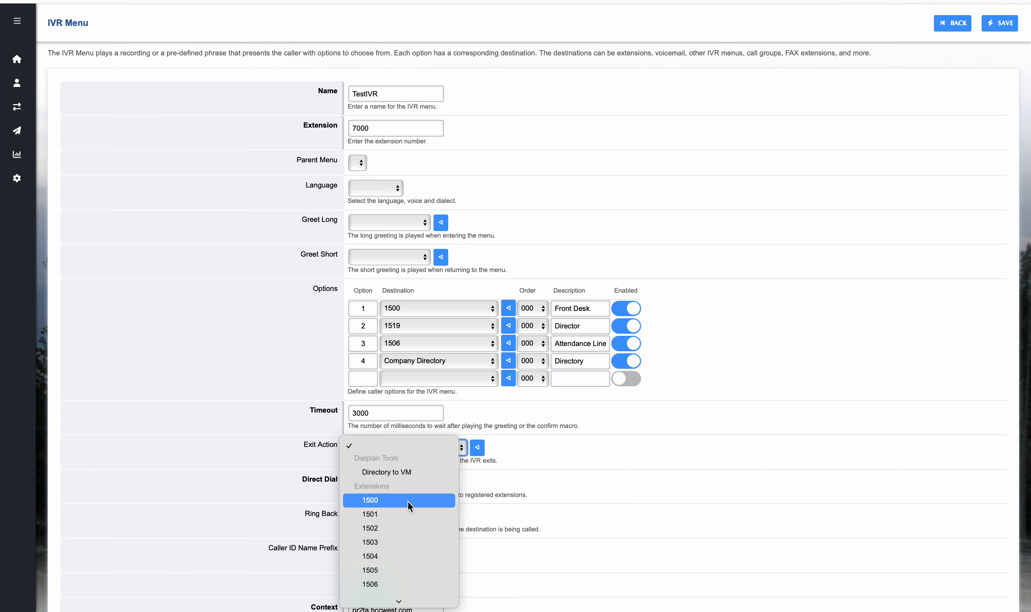
scroll(407, 501, down, 7)
scroll(407, 501, down, 10)
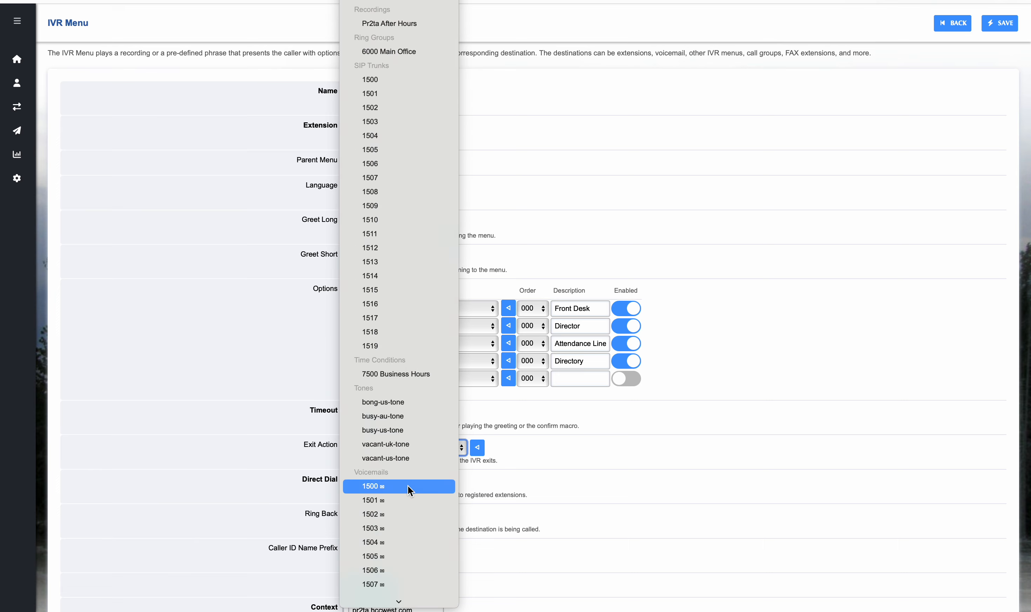
click(410, 486)
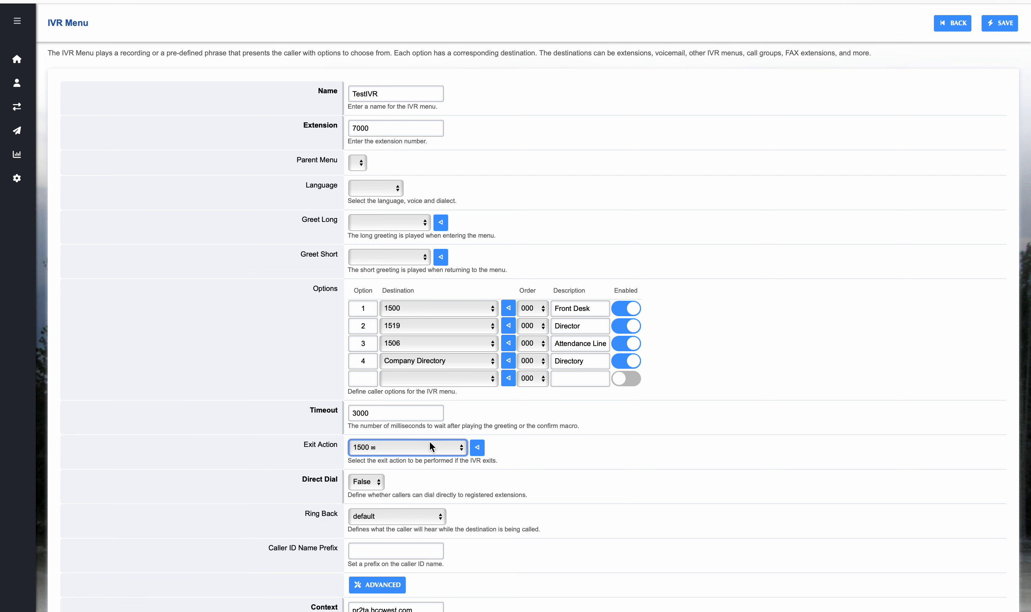
click(488, 413)
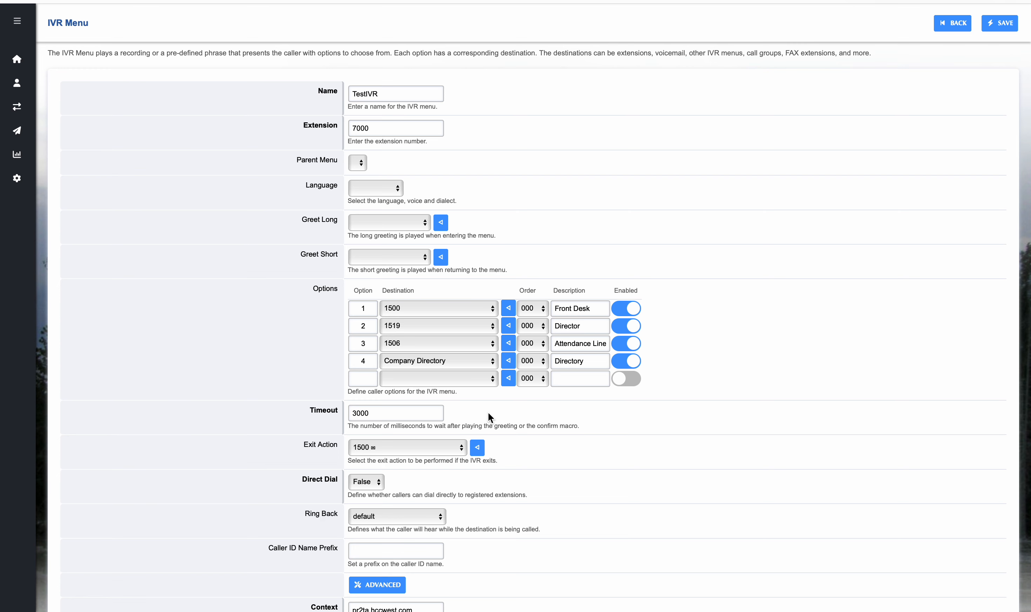
- Examine the destinations available for the exit action, such as recordings, ring groups, time conditions and voicemails
click(405, 451)
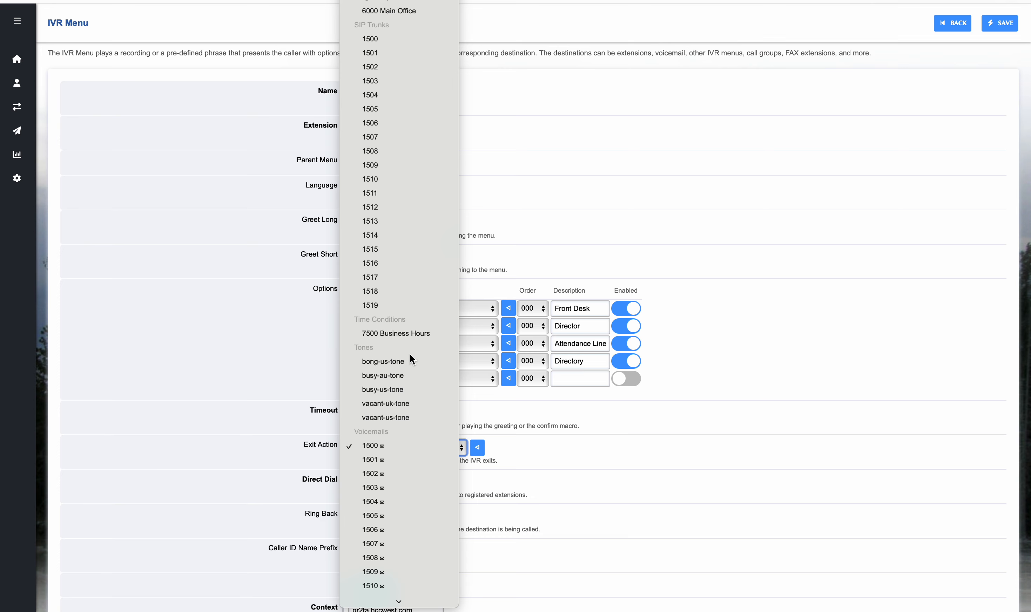
scroll(410, 359, up, 5)
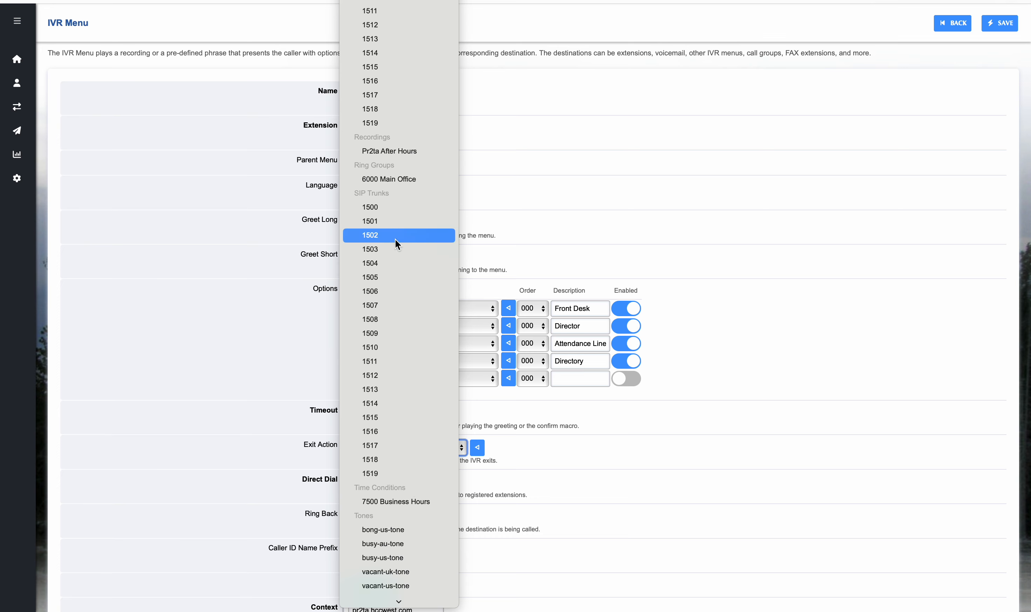
scroll(412, 179, up, 1)
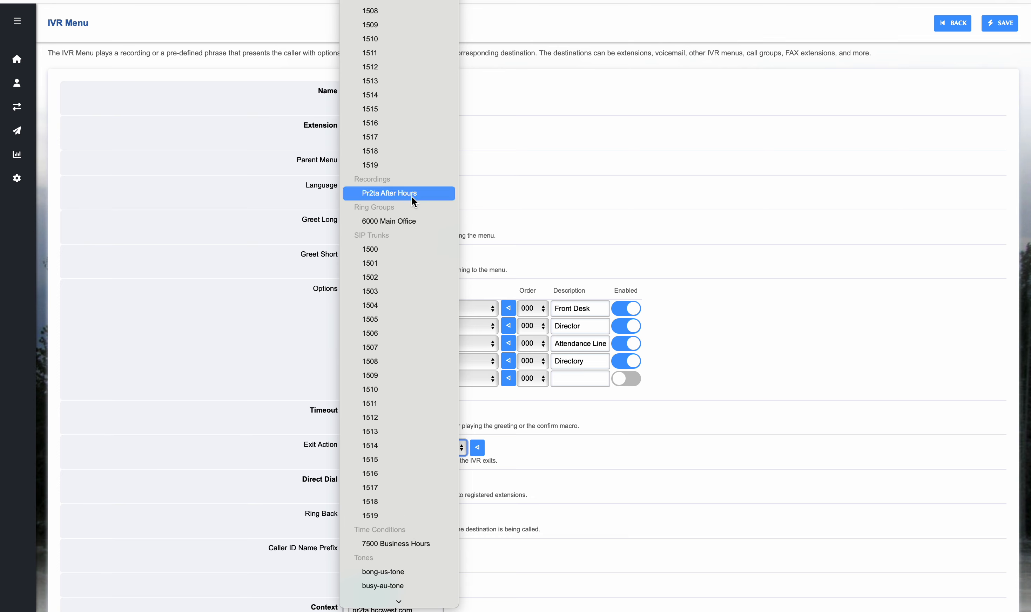
scroll(411, 197, down, 7)
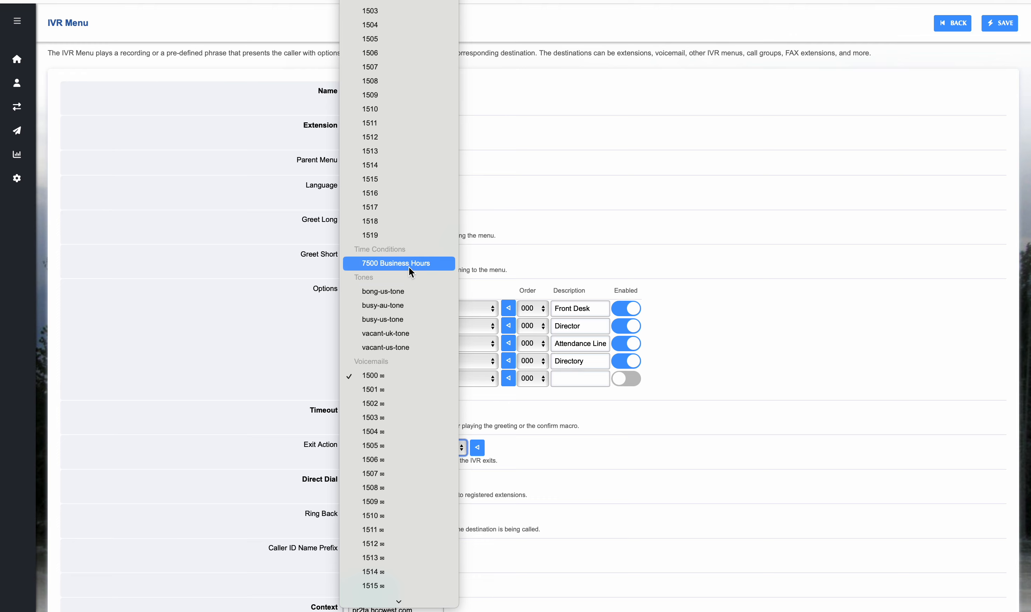
scroll(410, 266, down, 3)
scroll(409, 266, up, 7)
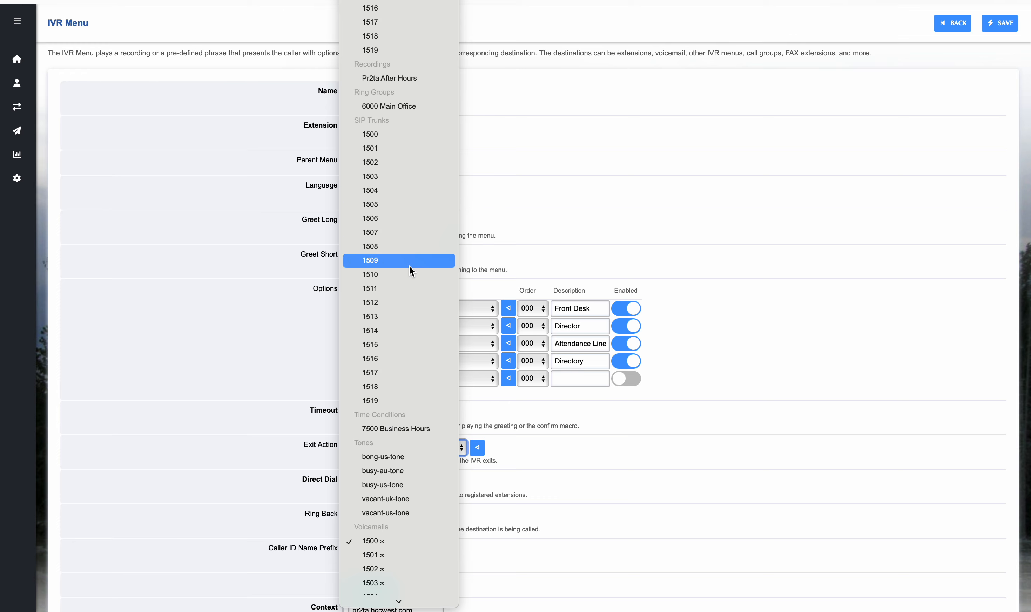
scroll(411, 271, up, 6)
click(409, 268)
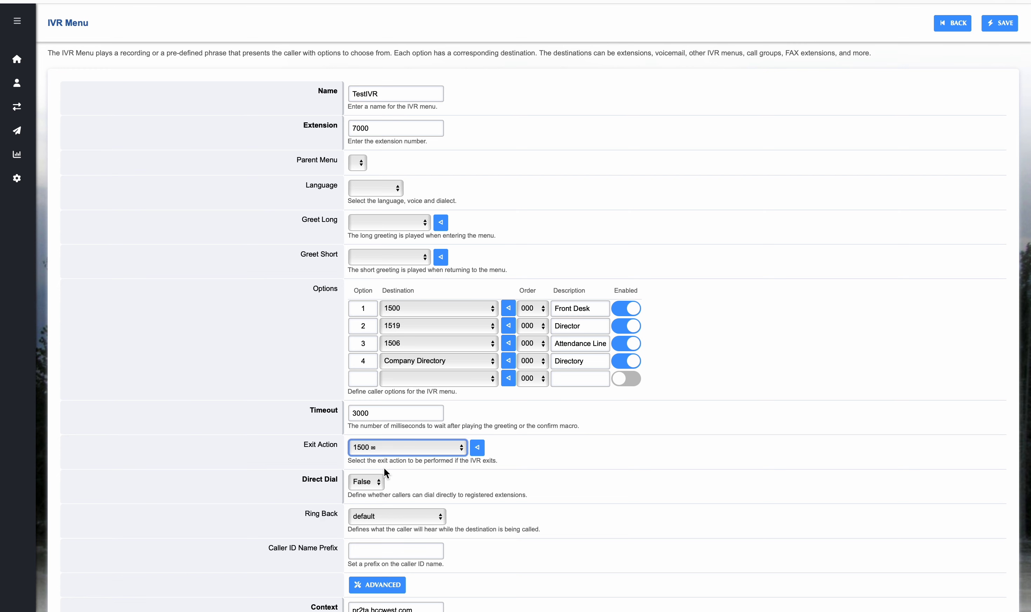
- Set Direct Dial to True and save the IVR menu
click(364, 483)
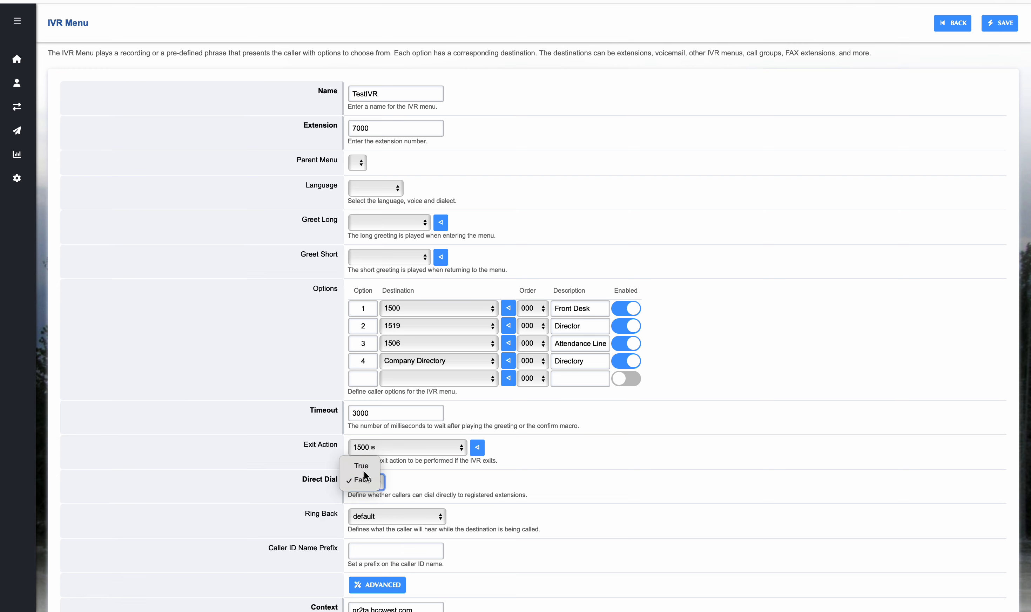
click(359, 466)
click(447, 491)
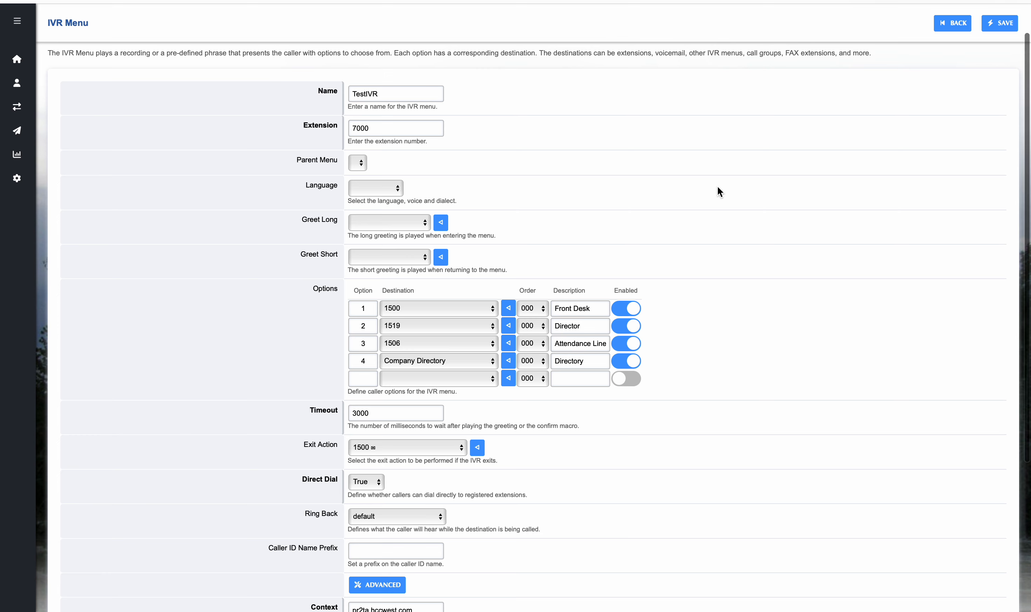
click(1000, 22)
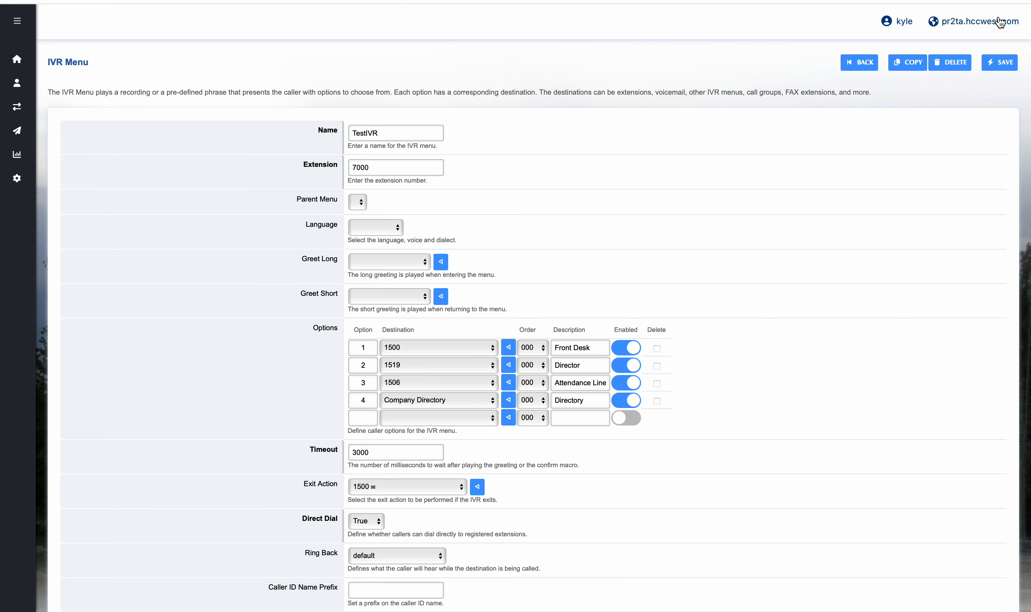
- Set the menu's long greeting to the Pr2ta After Hours recording
click(391, 263)
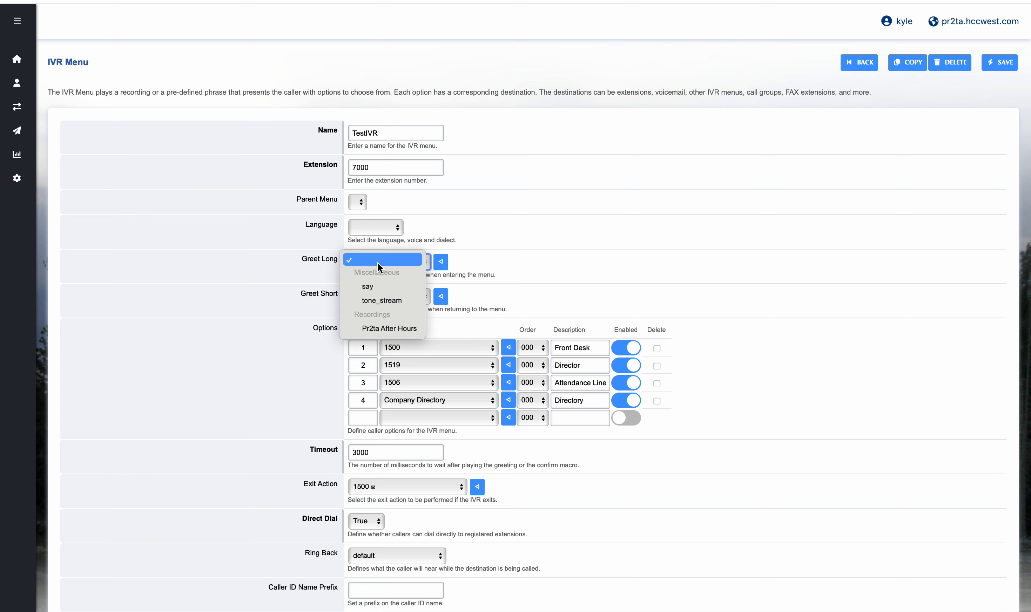
click(392, 328)
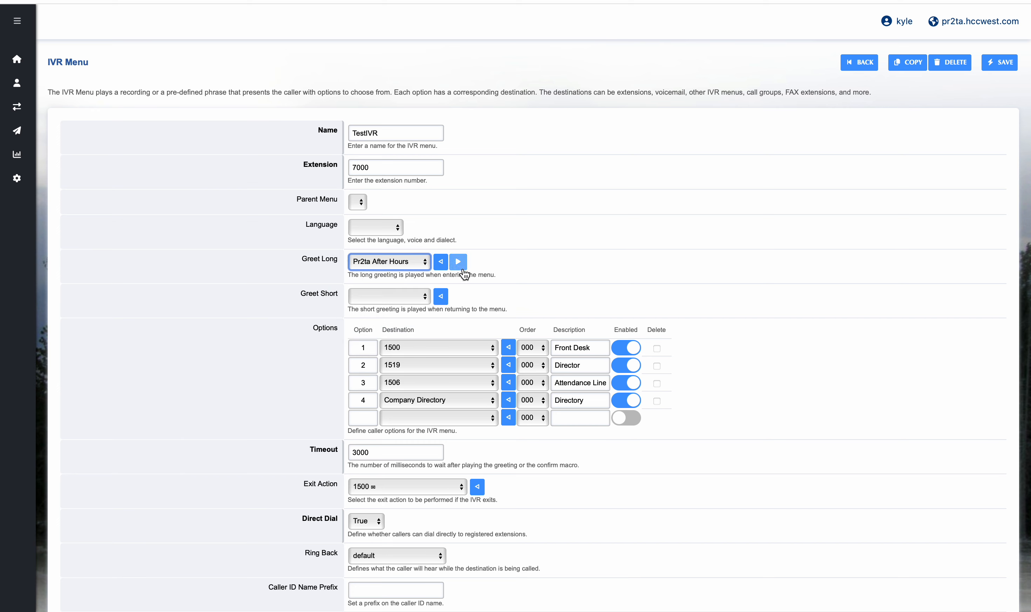